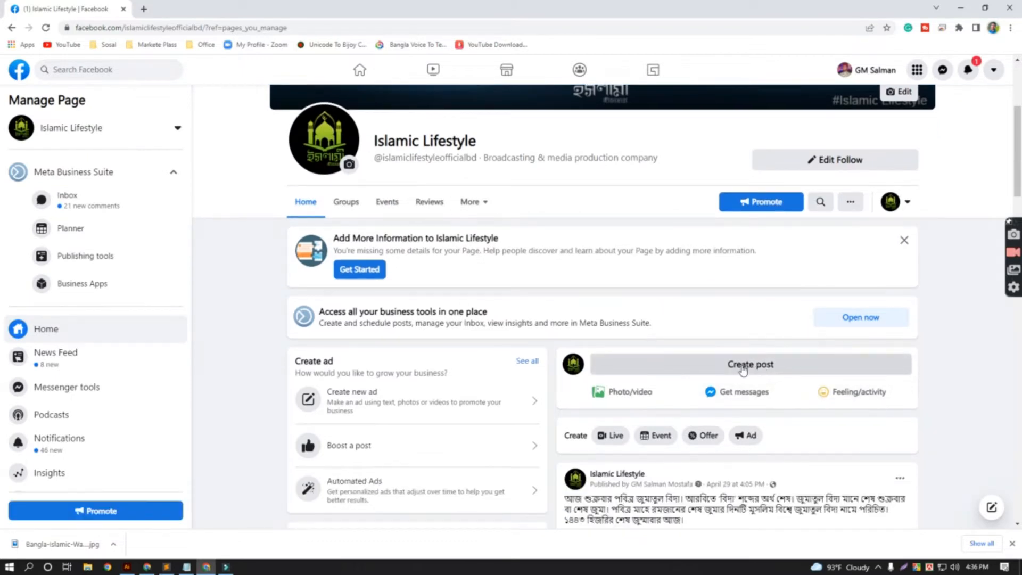
- Start a post on the Islamic Lifestyle Page and go to the Meta Business Suite planner to schedule it
click(763, 366)
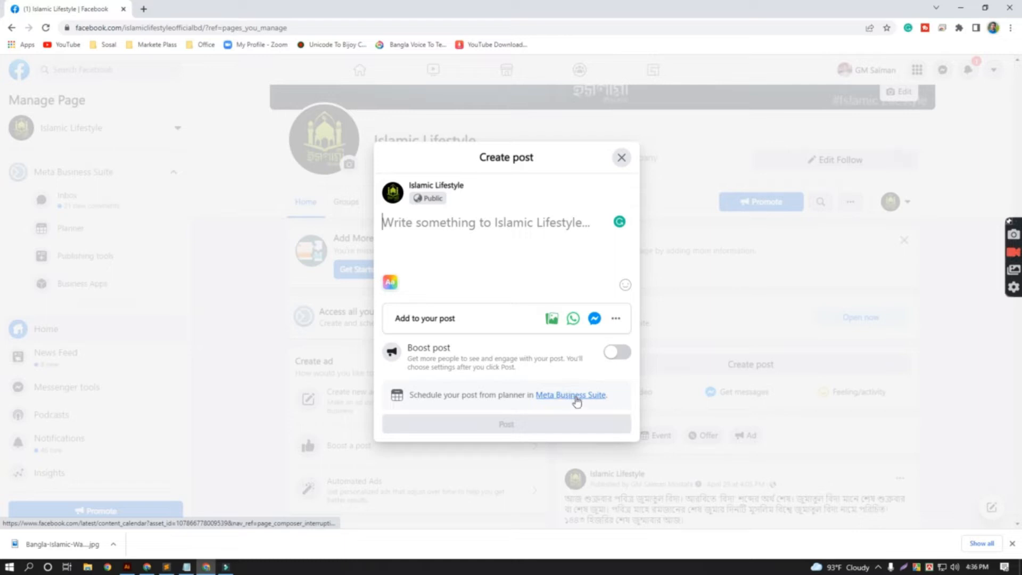
click(555, 399)
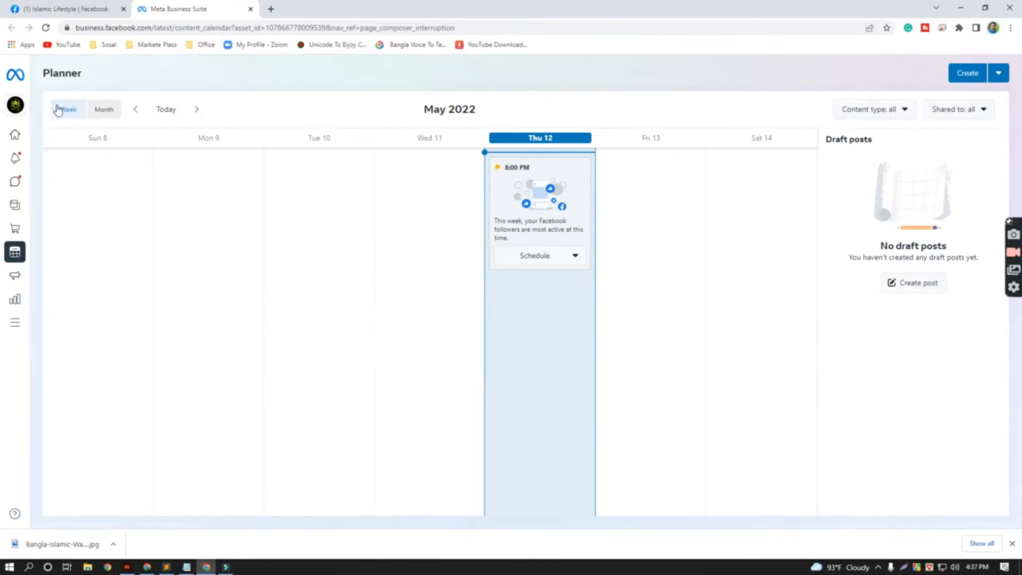
mouse_move(542, 359)
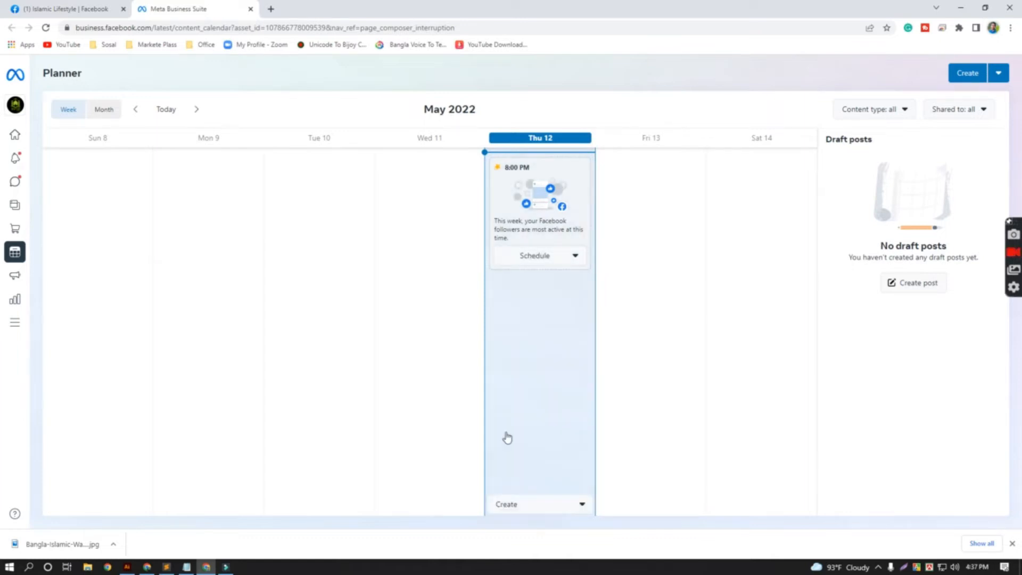
- Create a new post for Thu 12 in the planner and dismiss the optimal-times introduction
click(528, 506)
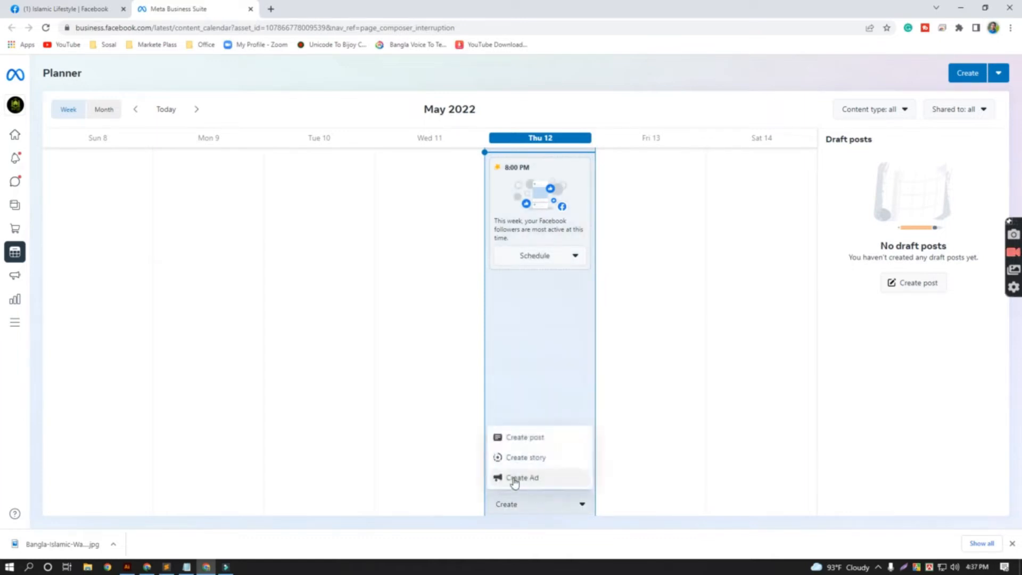
click(517, 506)
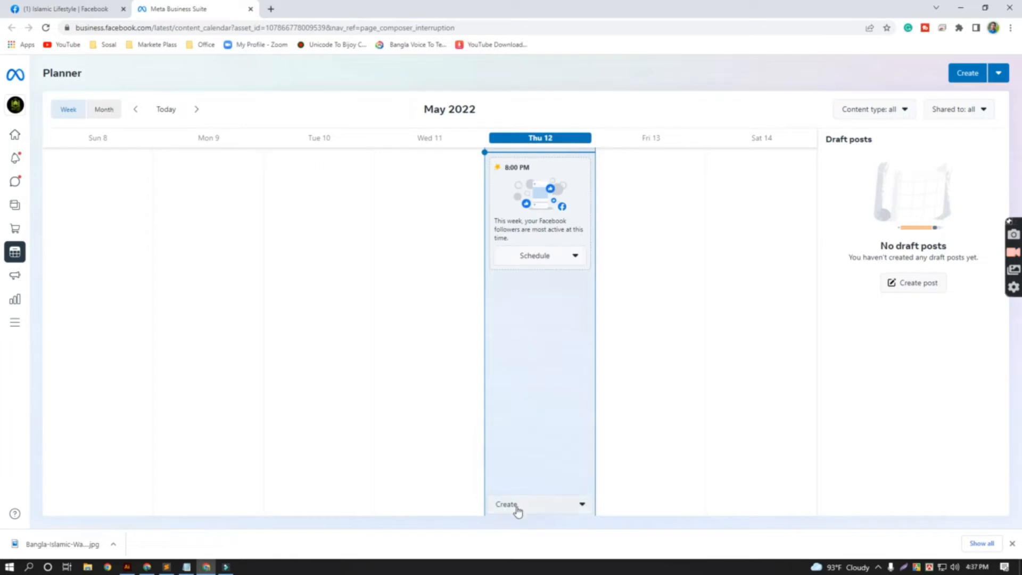
click(516, 506)
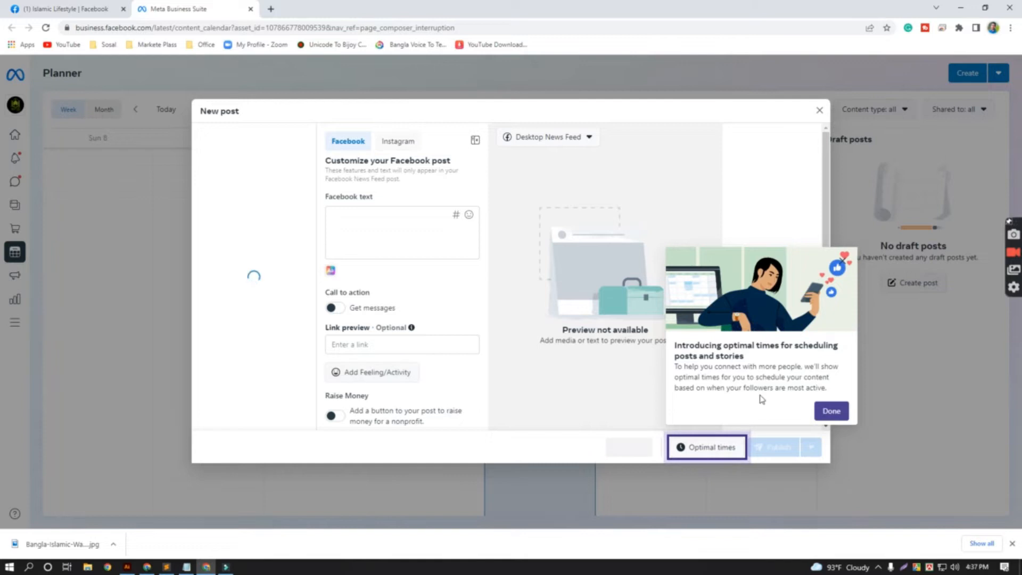
click(831, 411)
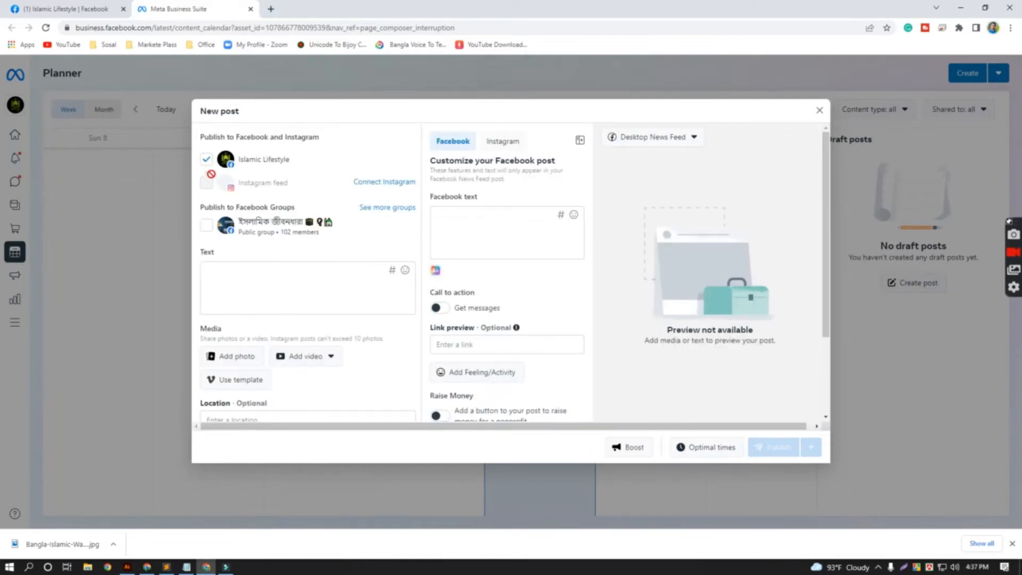
- Include the Facebook group ইসলামিক জীবনধারা as a publishing destination alongside the Islamic Lifestyle Page
mouse_move(211, 174)
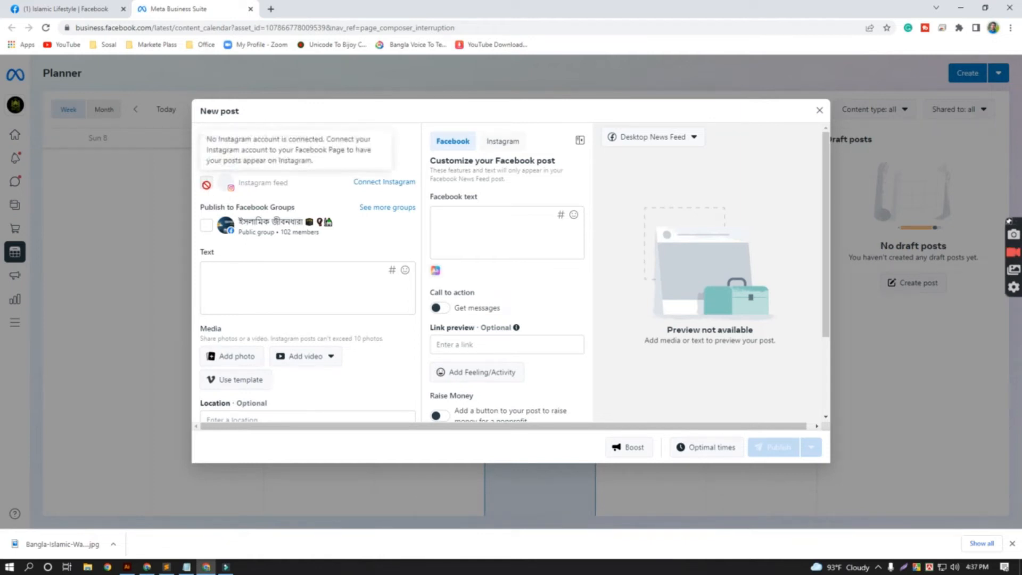
click(221, 290)
click(204, 228)
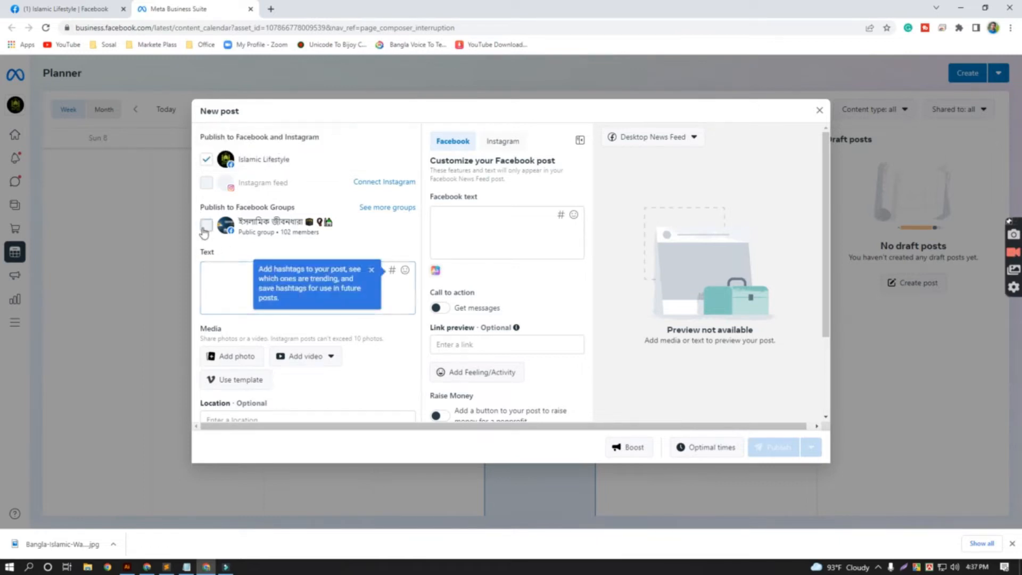
click(228, 289)
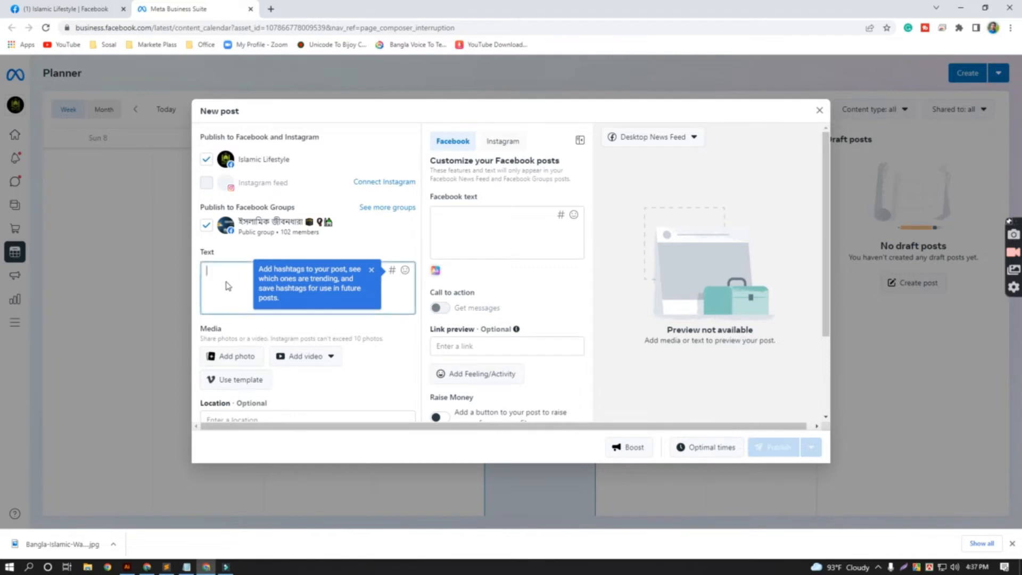
- Add the photo Bangla-Islamic-Wallpaper-Picture-2021.jpg from Downloads to the post's media
click(245, 360)
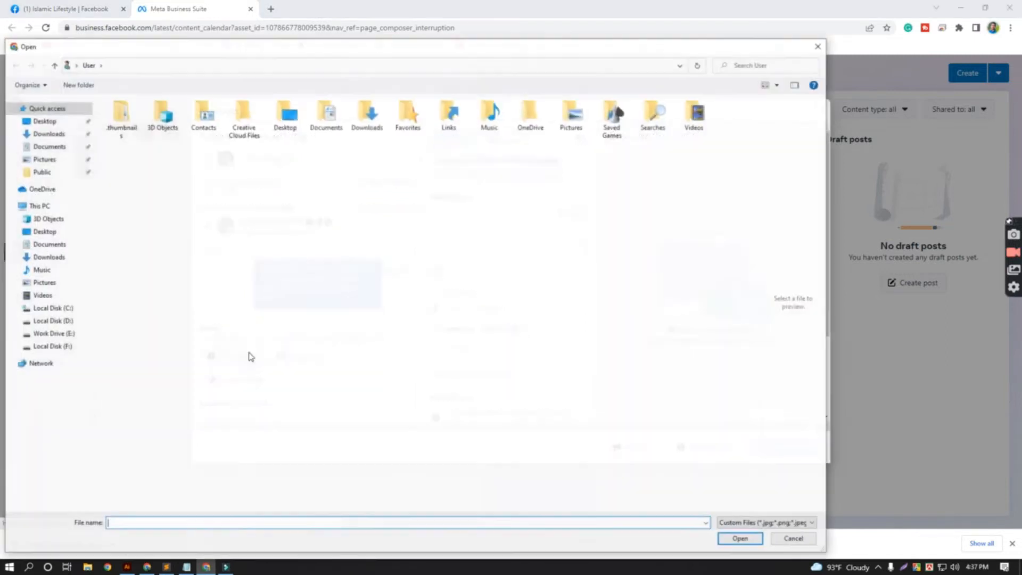
click(48, 134)
click(148, 163)
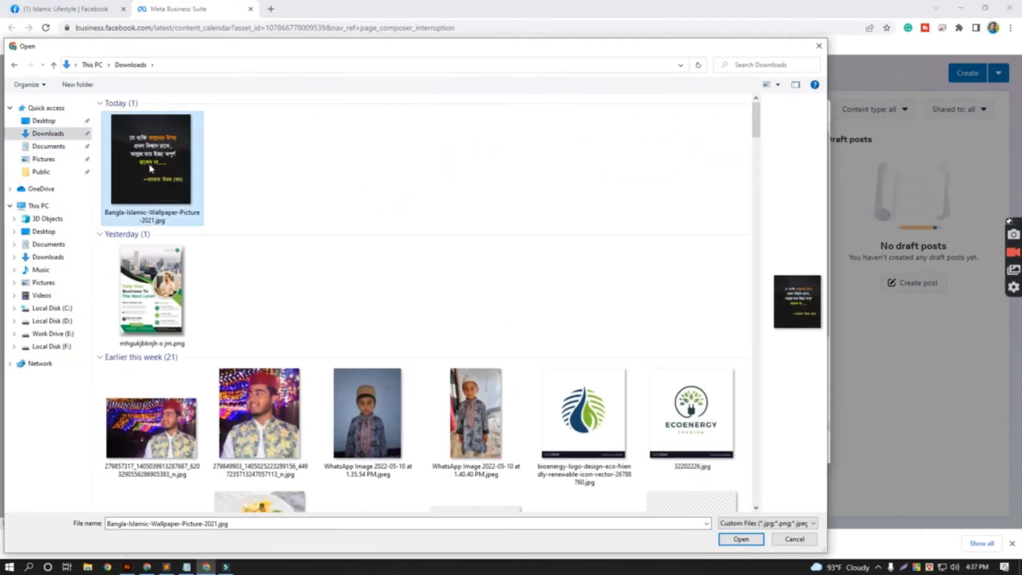
click(750, 541)
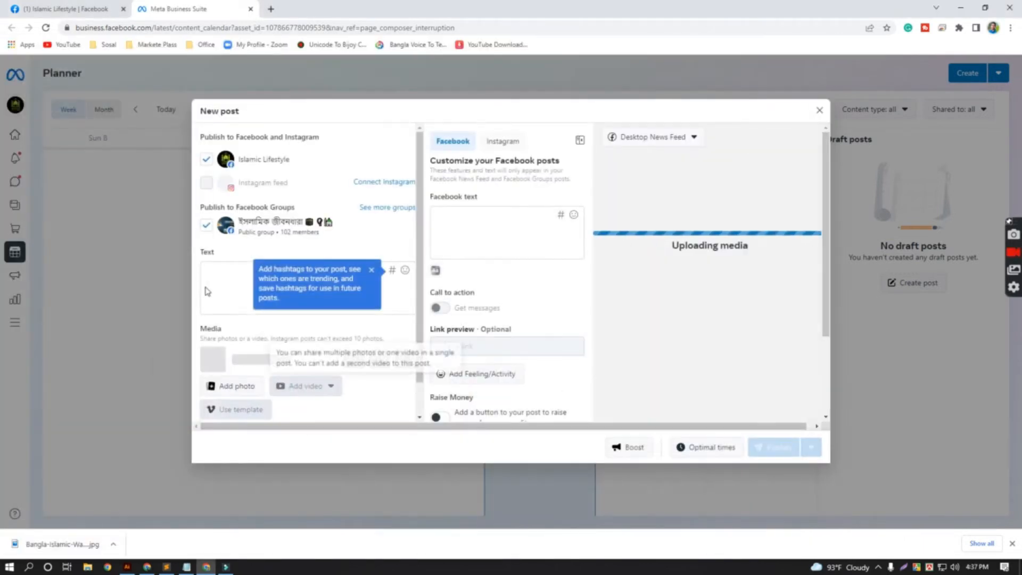
scroll(238, 373, down, 1)
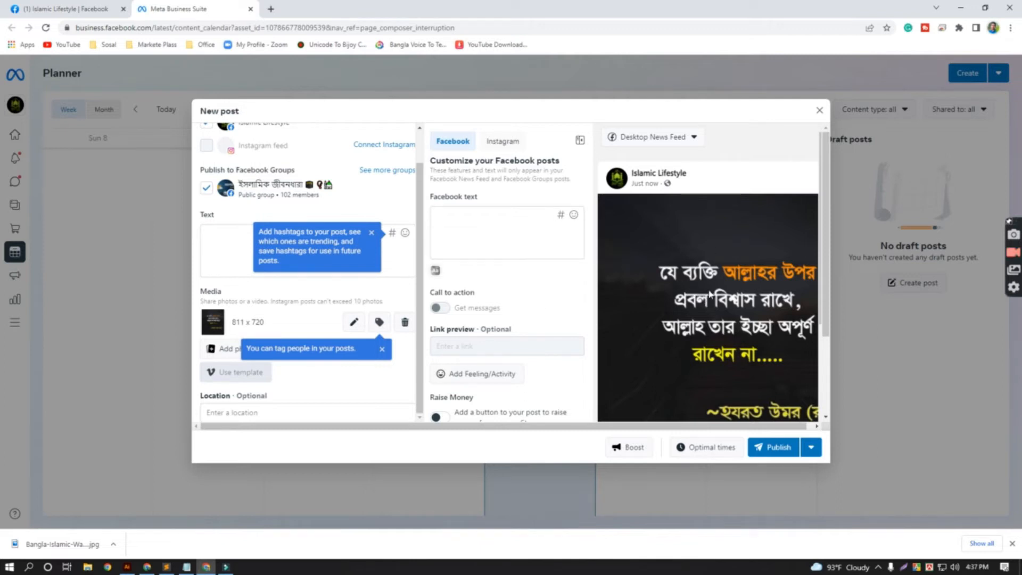
click(243, 236)
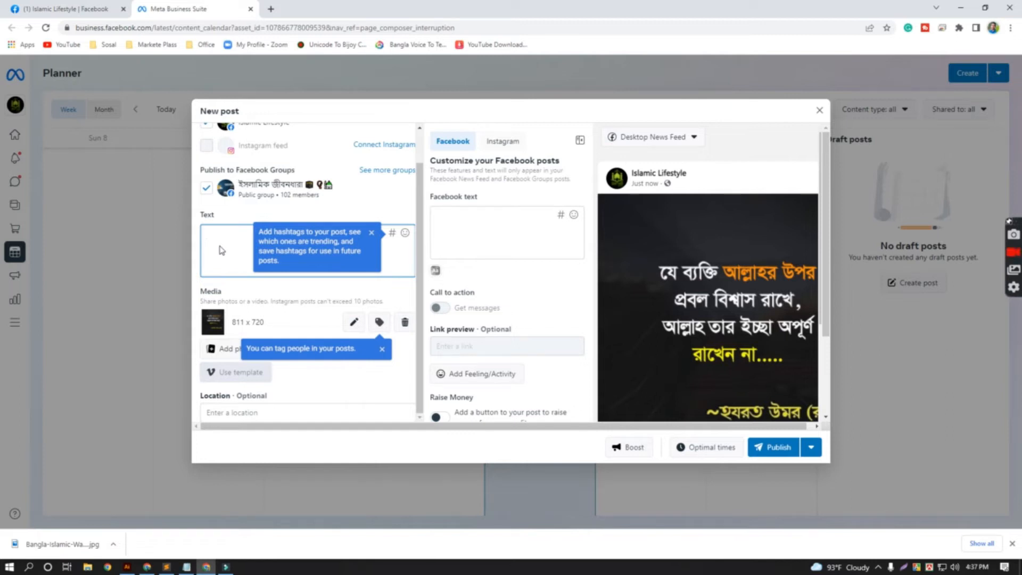
text(#gsha)
key(BackSpace)
key(BackSpace)
key(BackSpace)
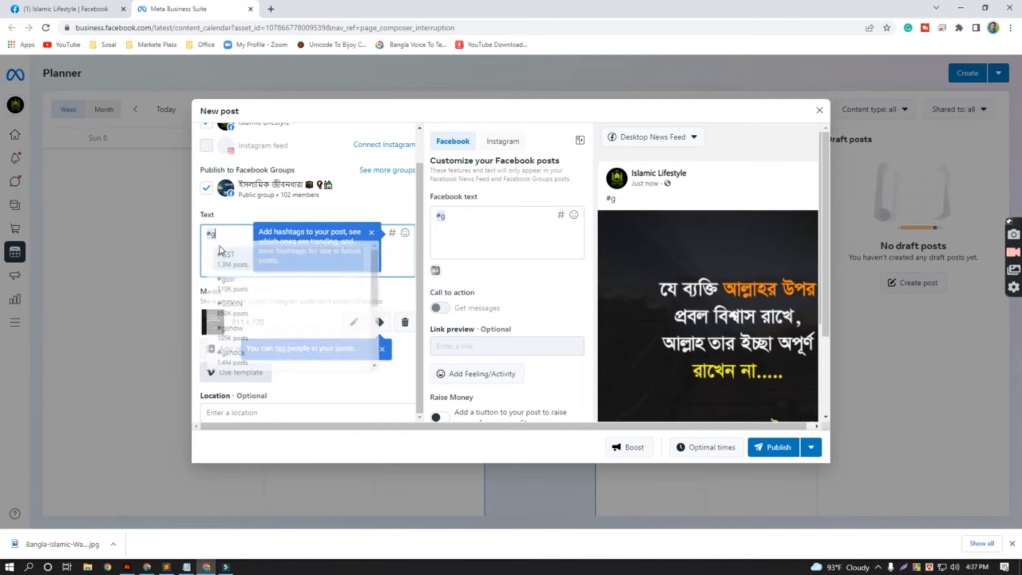
- Discard the empty composer on the Facebook Page and copy the hashtag #islamiclifestyleofficialbd from the Page's March 18 post
click(109, 11)
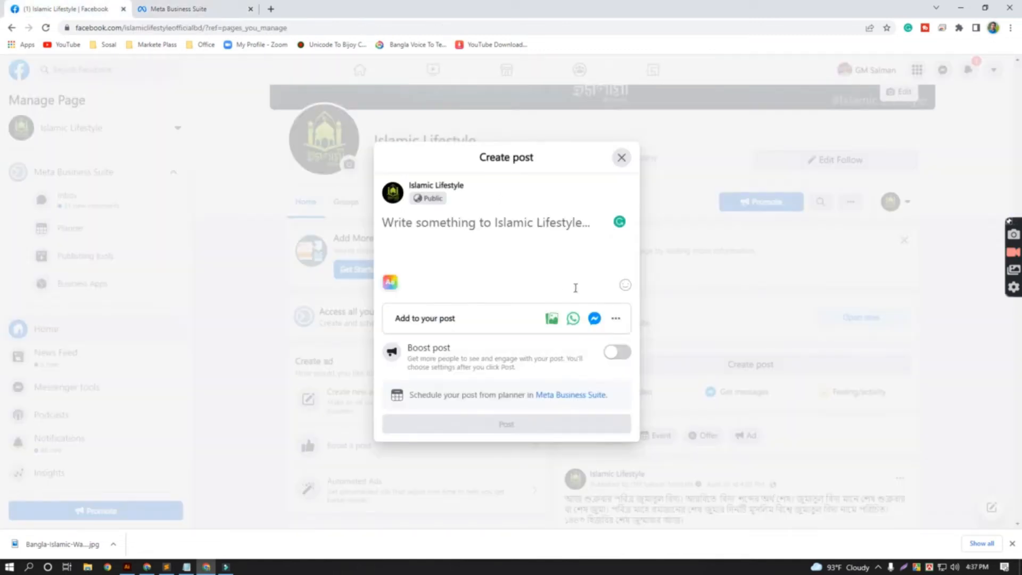
click(622, 158)
scroll(661, 360, down, 4)
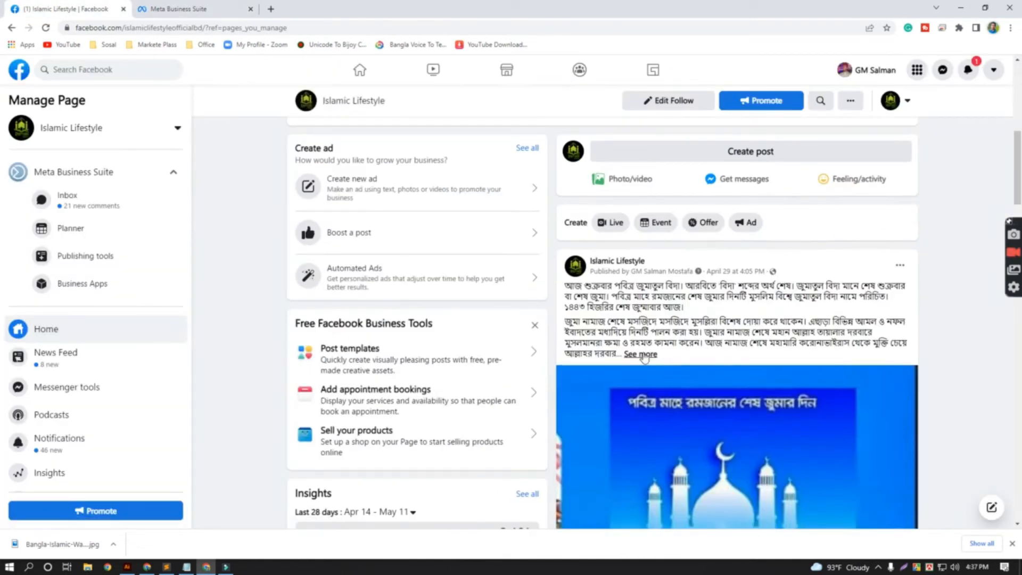
scroll(643, 357, down, 15)
scroll(643, 371, down, 10)
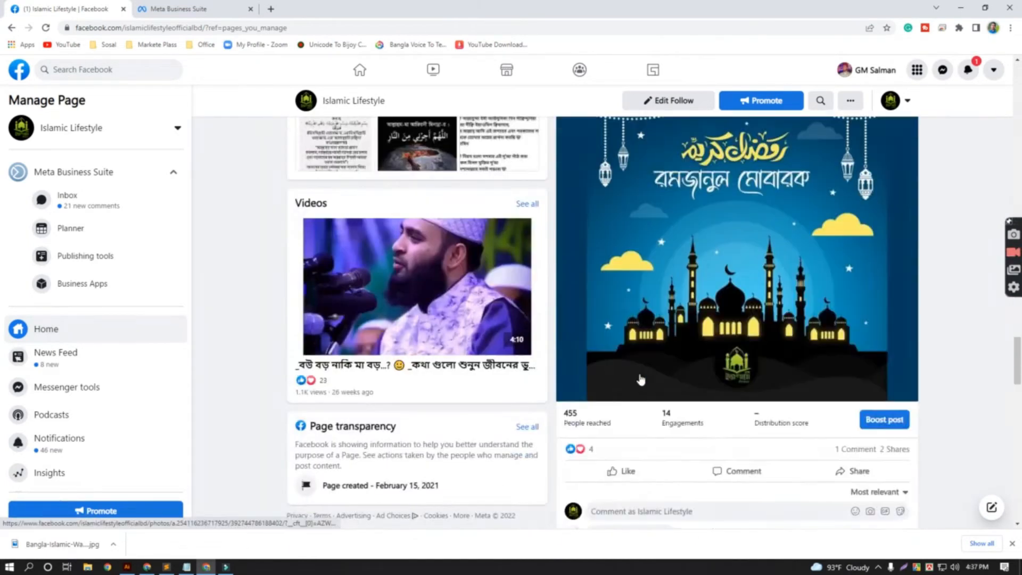
scroll(641, 380, up, 4)
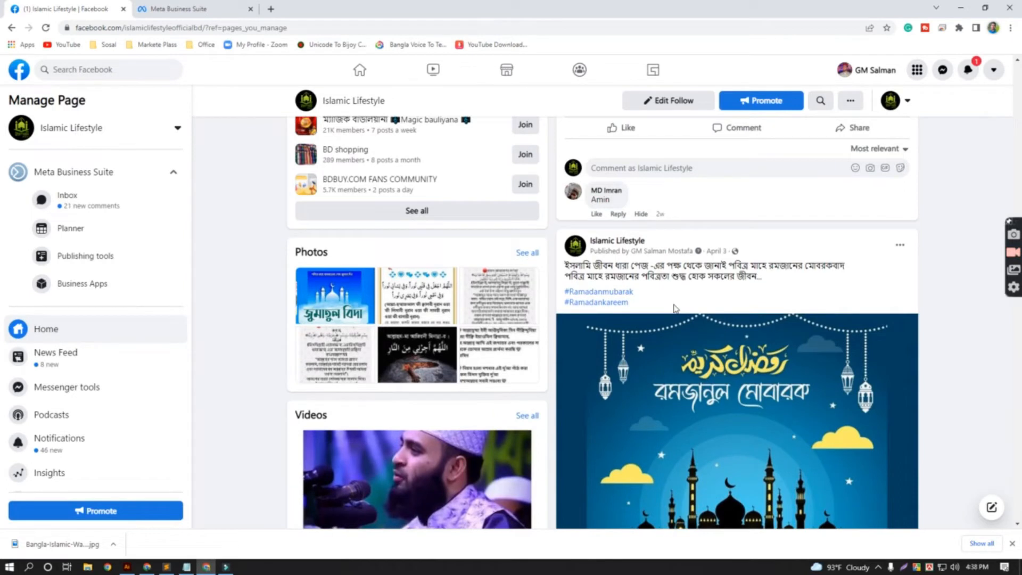
scroll(675, 308, down, 10)
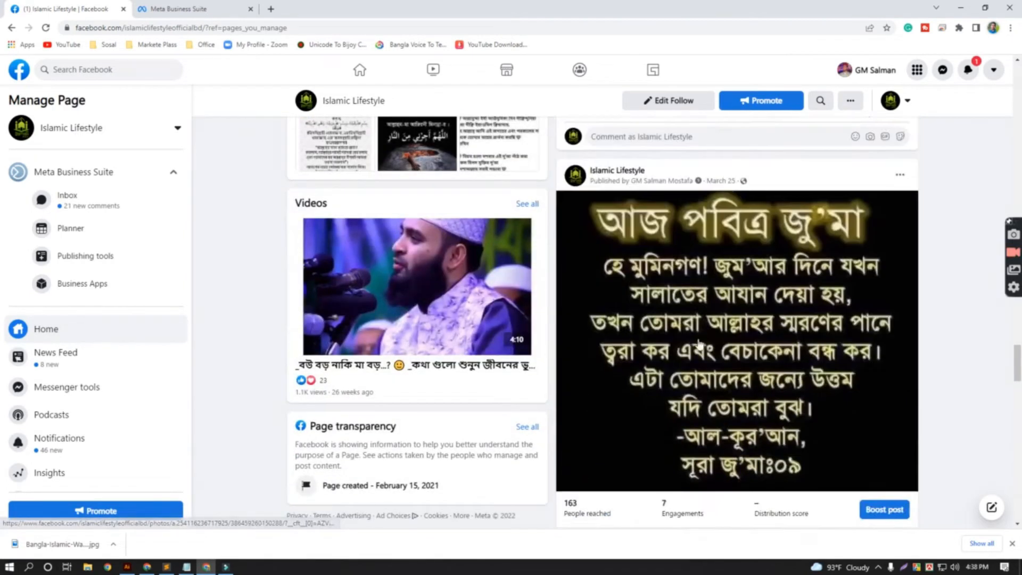
scroll(699, 343, down, 4)
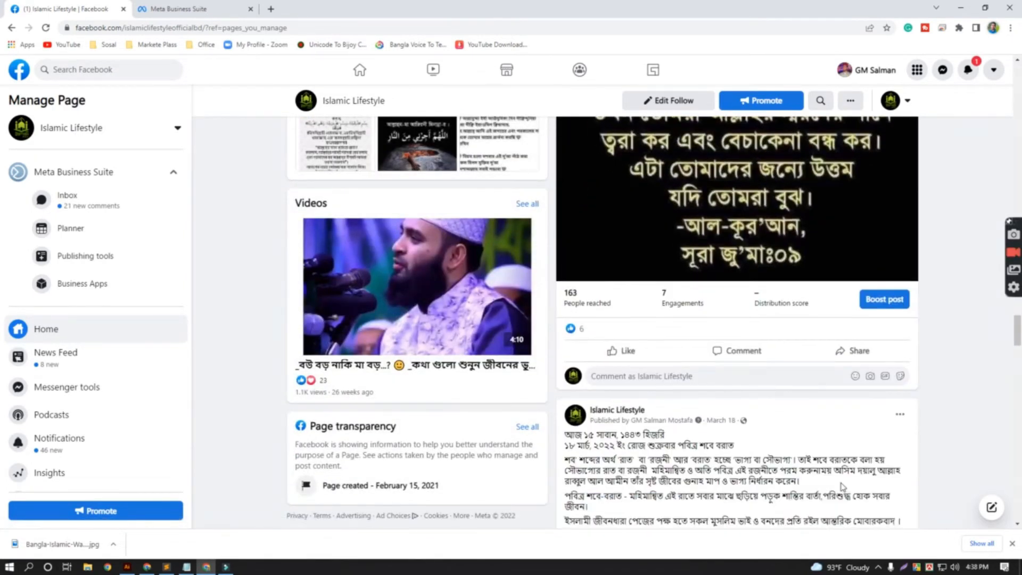
scroll(843, 487, down, 12)
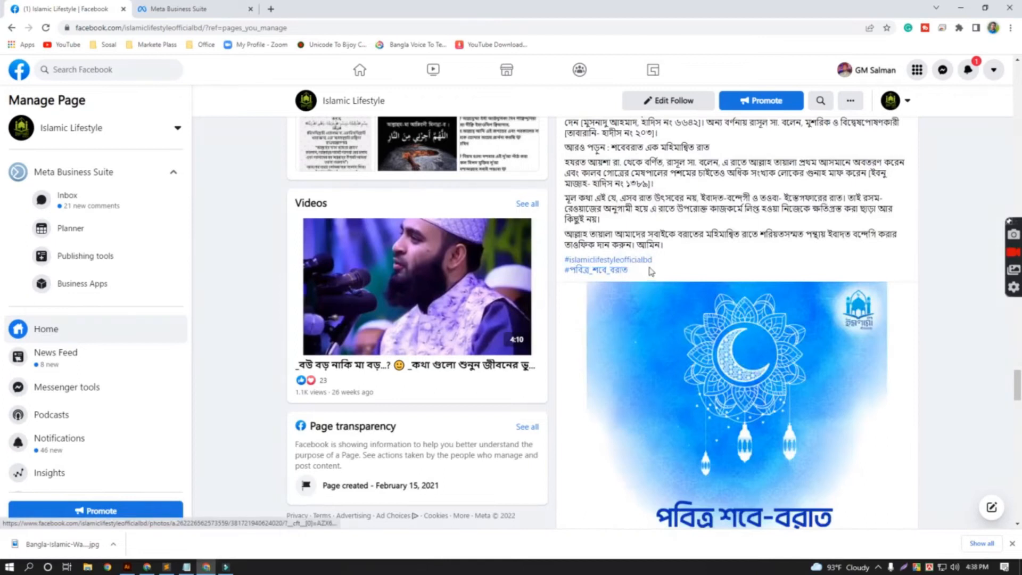
drag(665, 260, 562, 264)
key(ctrl+c)
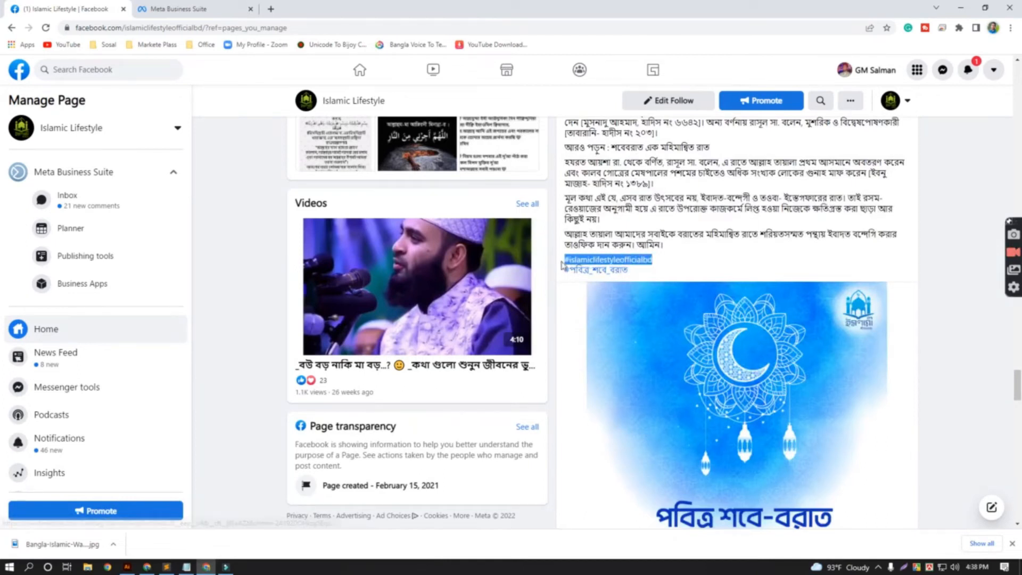
- Paste the copied hashtag into the planner post's text, remove the stray # signs and leave an empty line above it
click(179, 9)
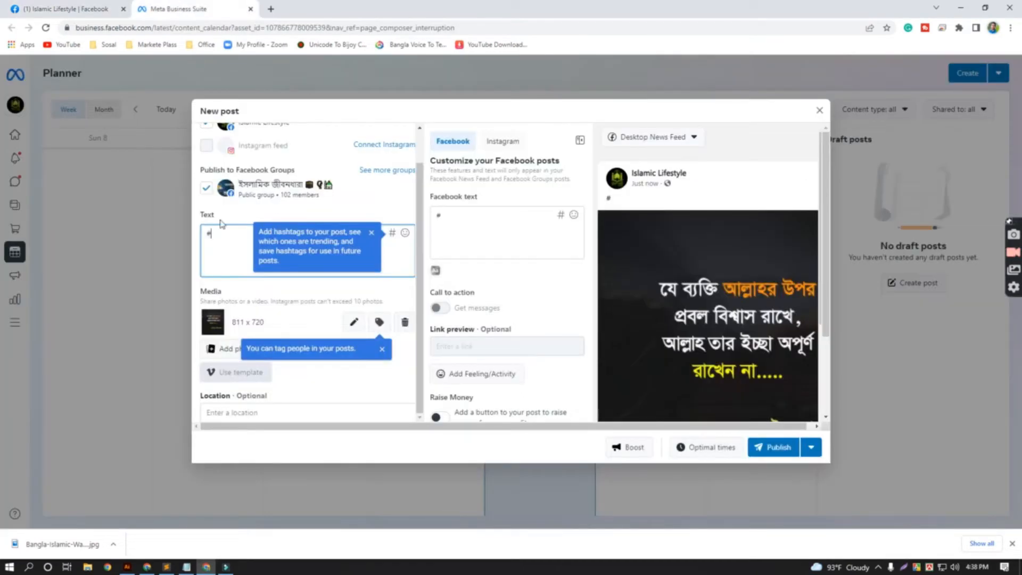
key(ctrl+v)
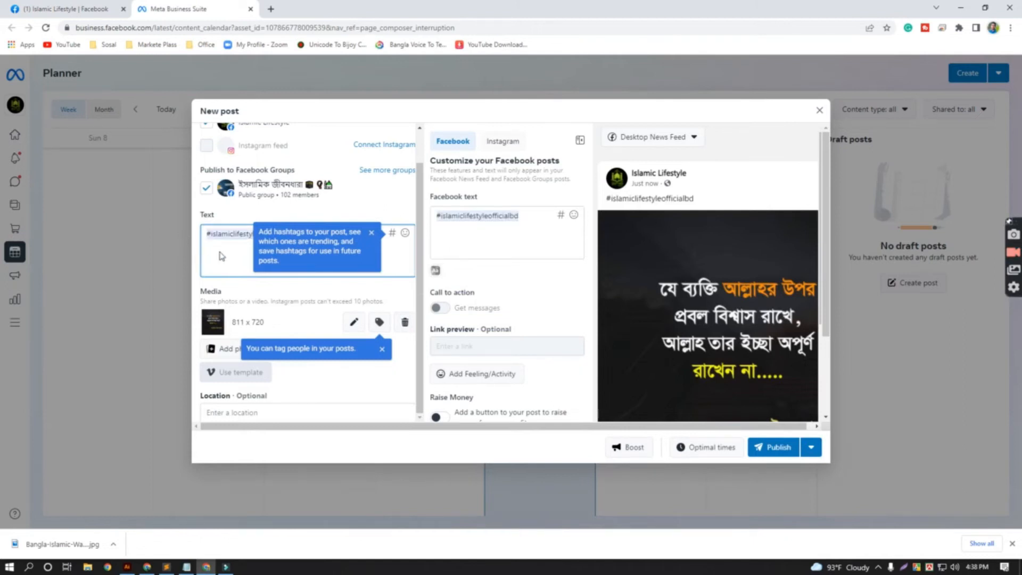
click(208, 235)
click(211, 233)
key(Return)
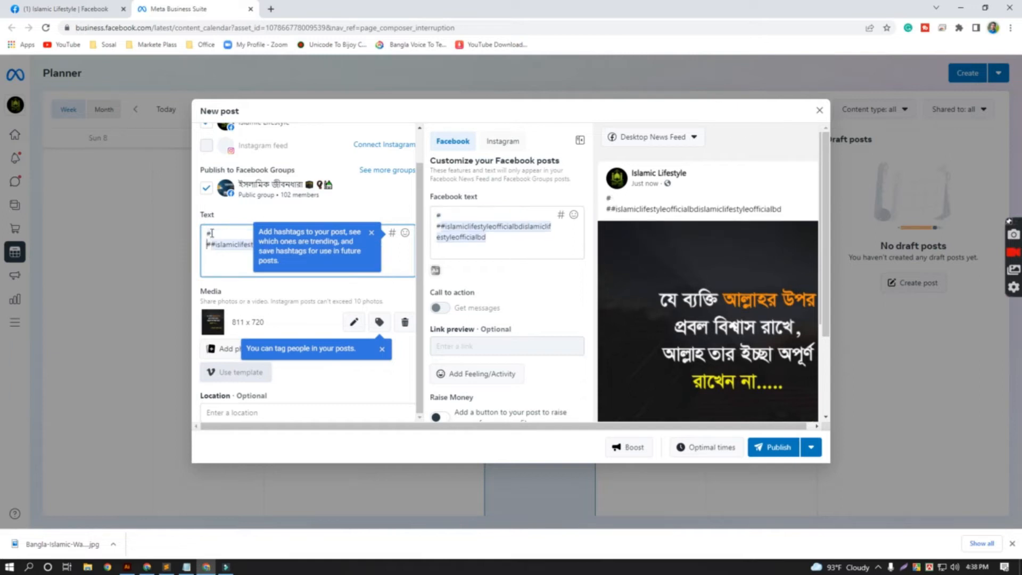
key(Delete)
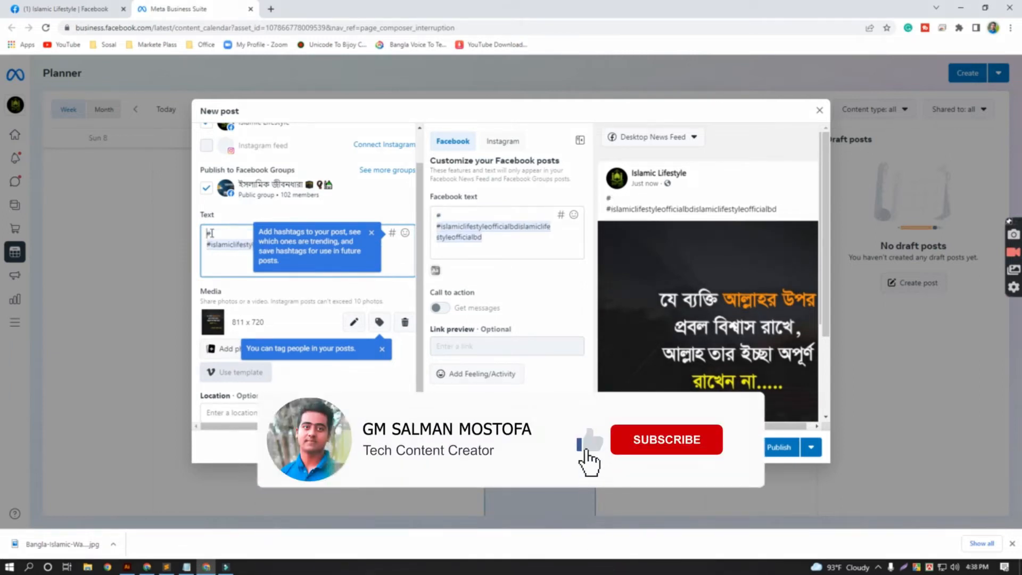
key(BackSpace)
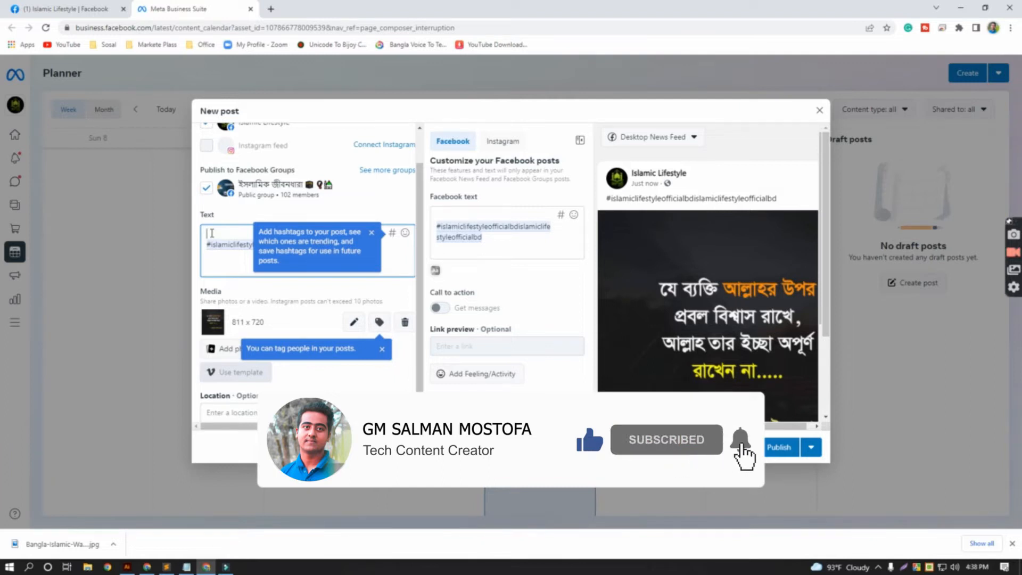
- Enter the caption মাশাআল্লাহ on the line above the hashtag in the post text
text(মা)
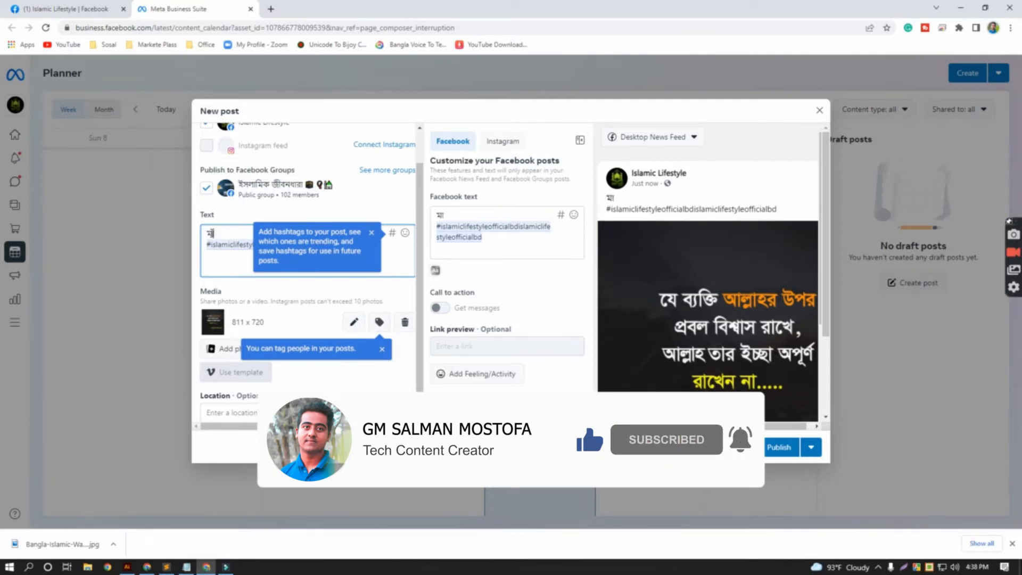
text(শাআল)
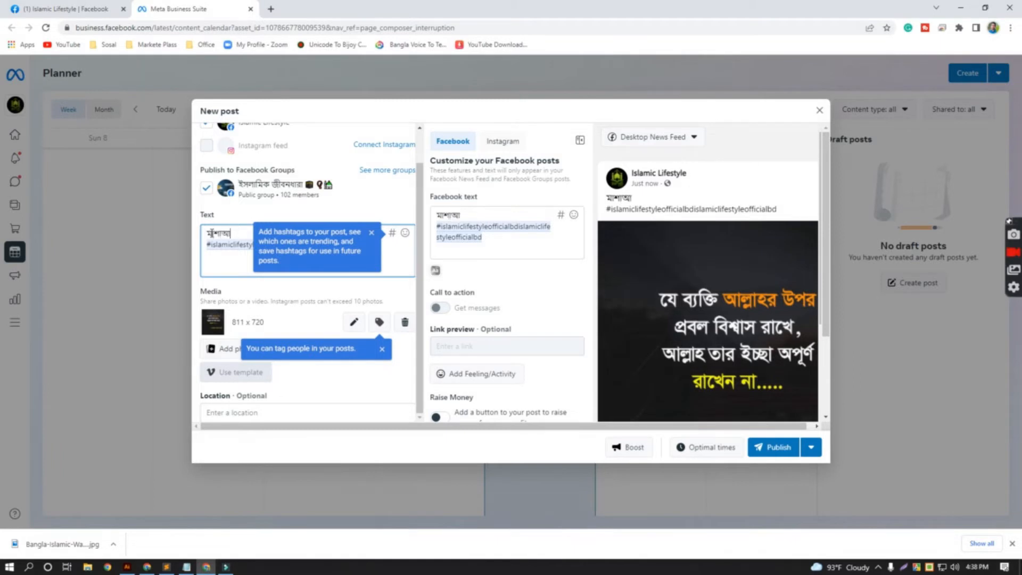
text(্লাহ)
- Open the scheduling options for the post and set the Facebook publishing date to May 31, 2022
click(702, 448)
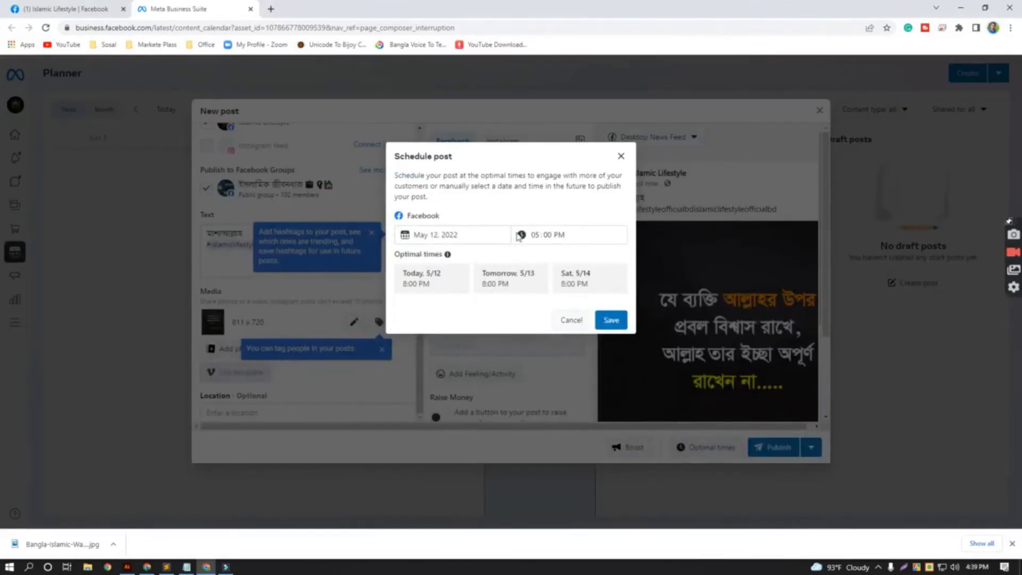
click(482, 238)
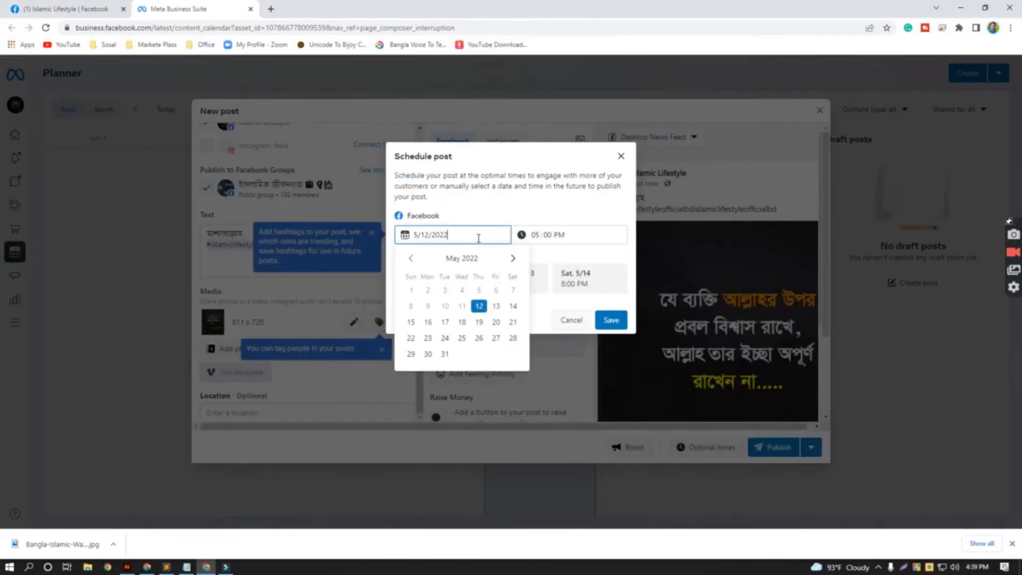
click(447, 355)
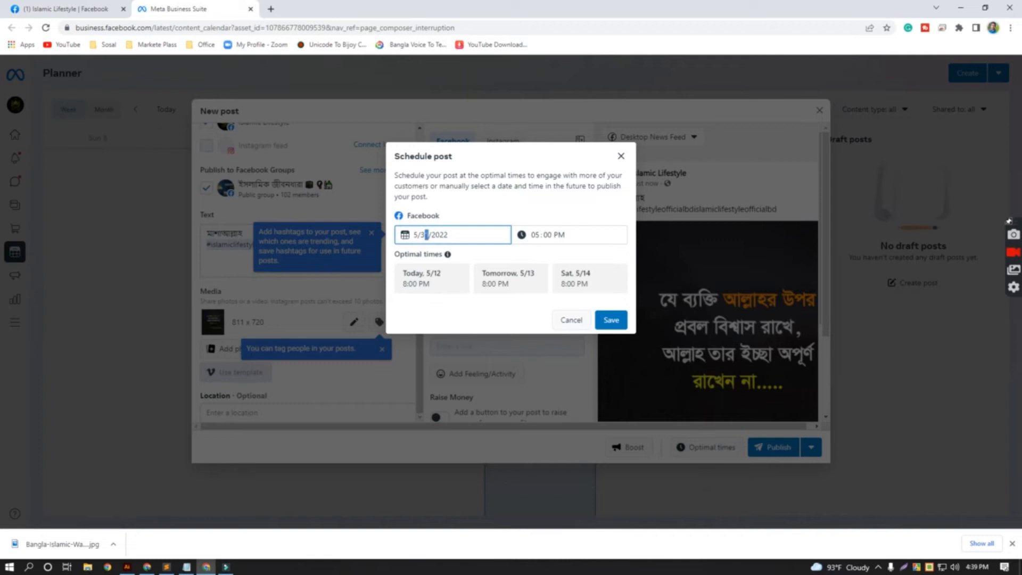
click(427, 235)
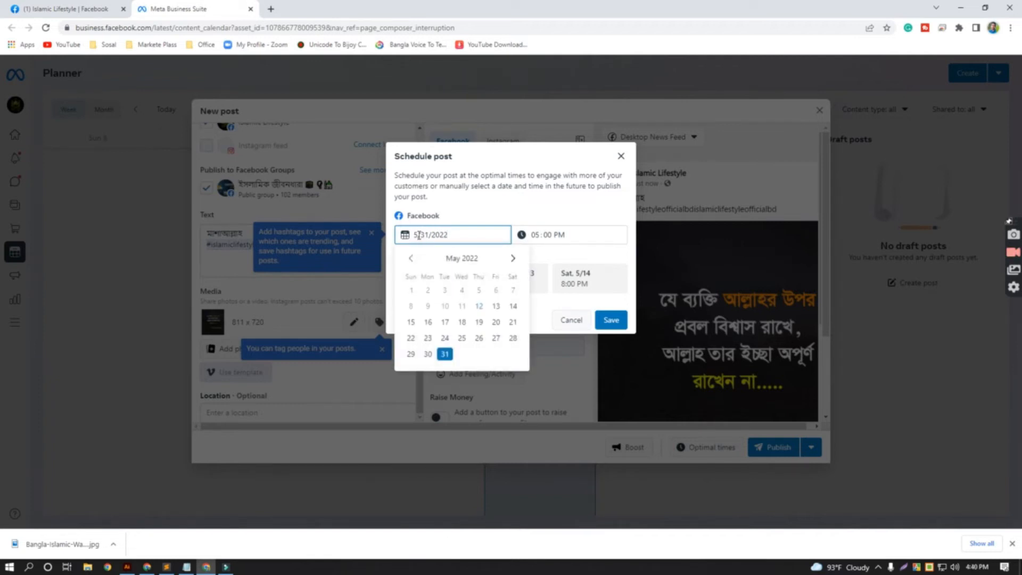
drag(428, 234, 427, 234)
click(457, 233)
- Set the Facebook publishing time to 02:50 PM
click(548, 236)
click(537, 234)
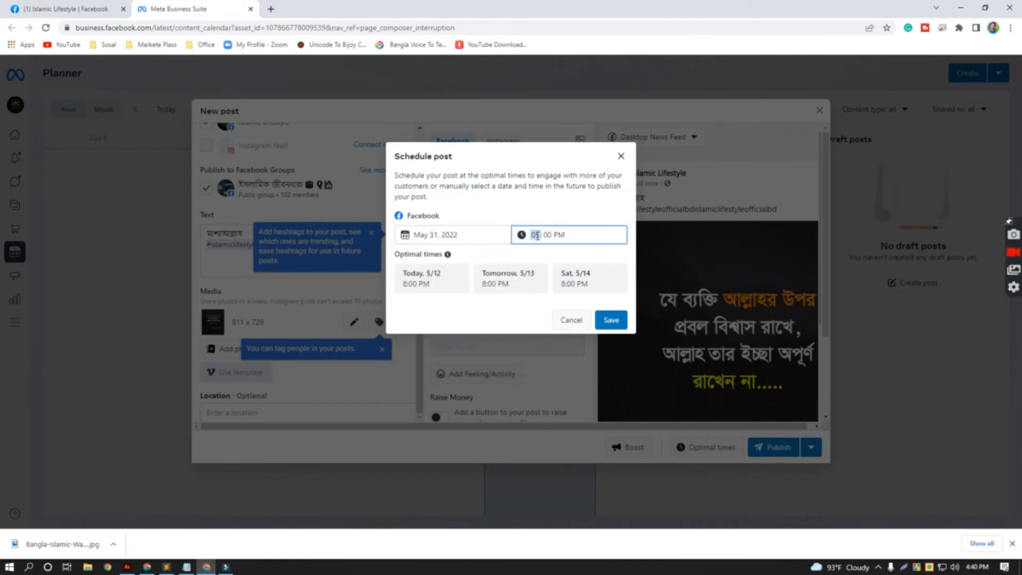
click(546, 236)
click(558, 235)
click(535, 235)
click(551, 235)
click(559, 235)
click(536, 235)
click(563, 235)
- Change the Facebook publishing date to May 12, 2022 and the time to 05:00 PM
click(444, 237)
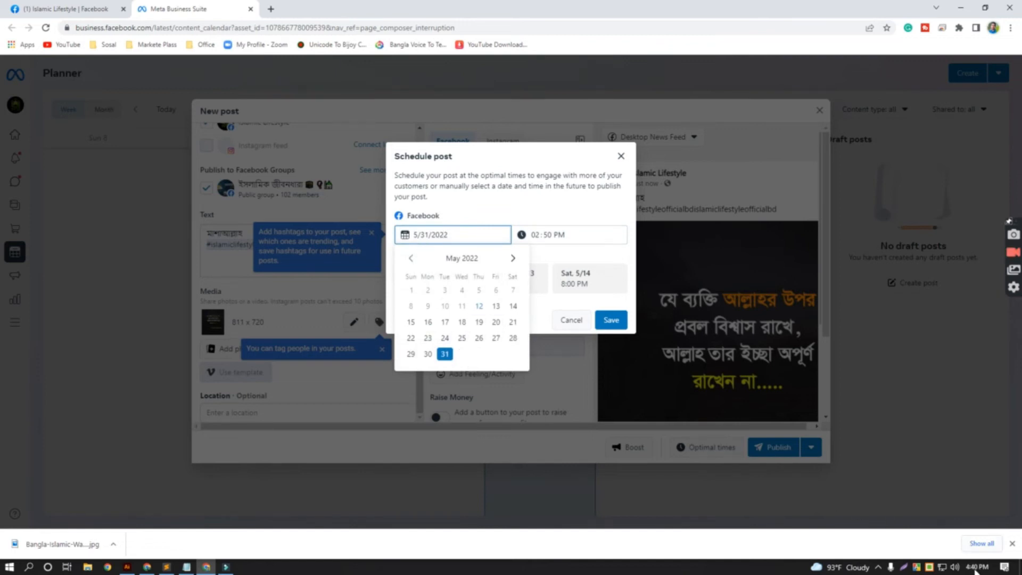
mouse_move(972, 571)
click(479, 306)
click(537, 229)
text(5)
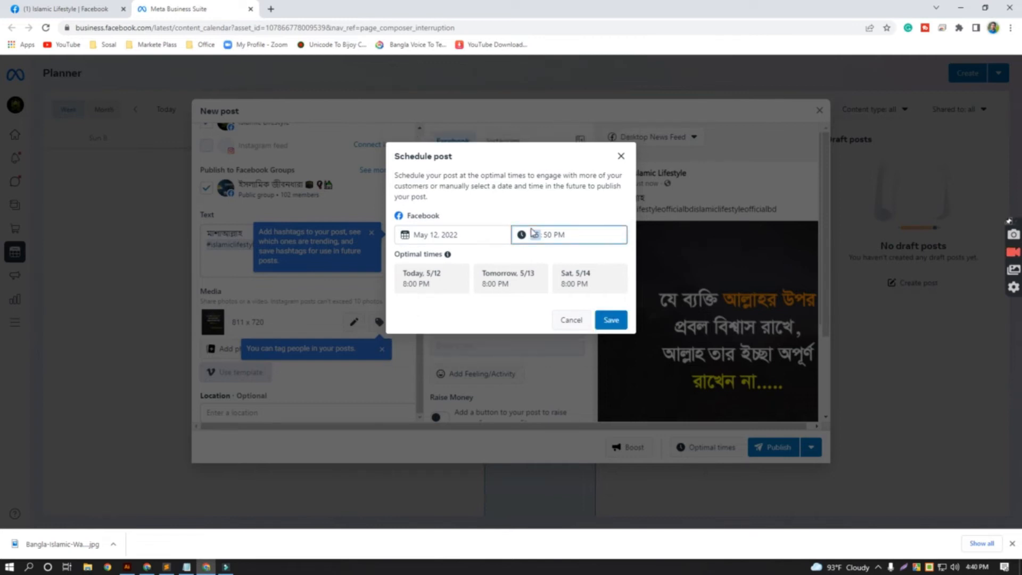
click(551, 235)
text(0)
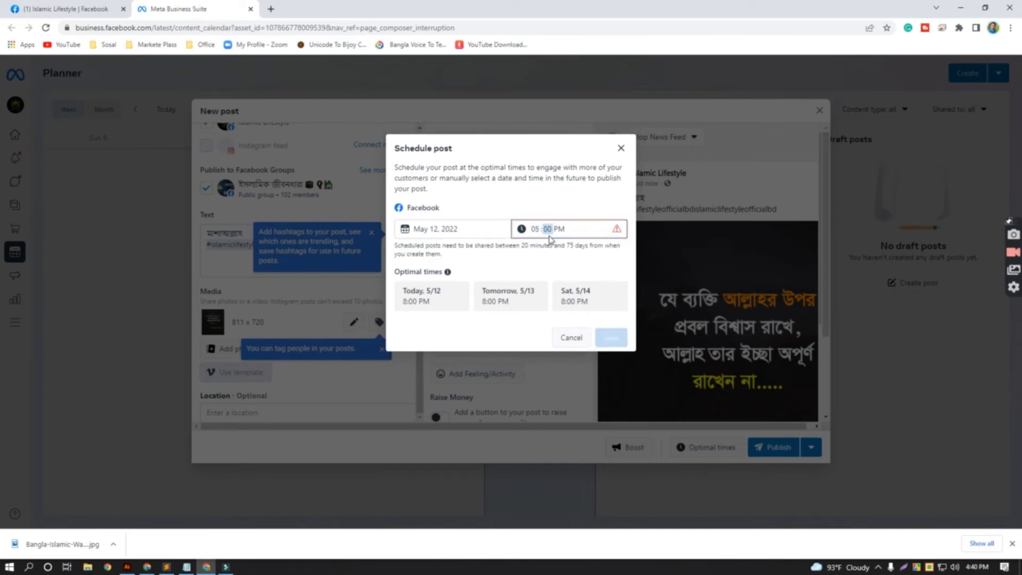
- Set the publishing time to 06:00 PM and save the schedule settings
click(556, 202)
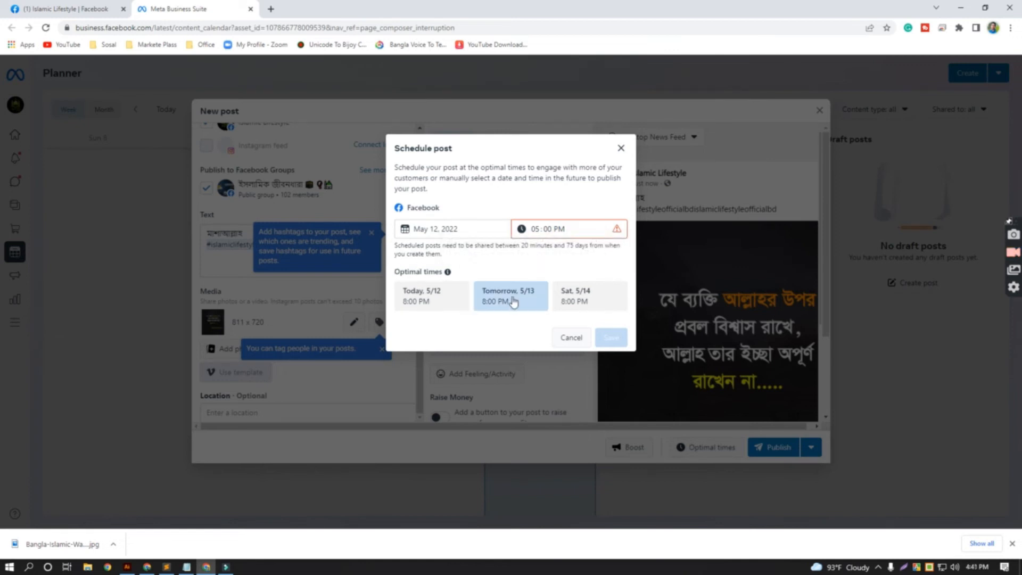
click(560, 229)
click(535, 228)
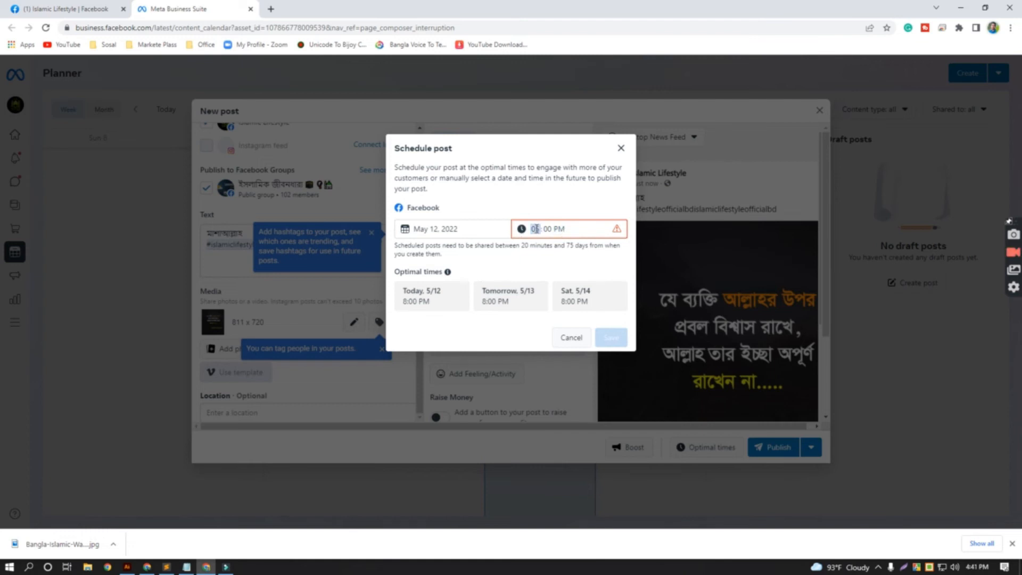
text(6)
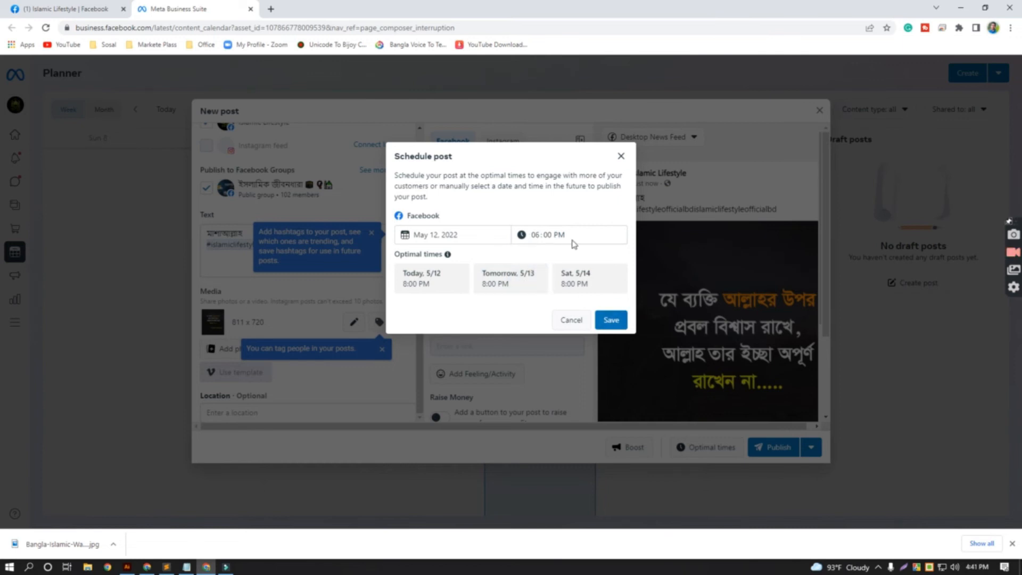
click(611, 320)
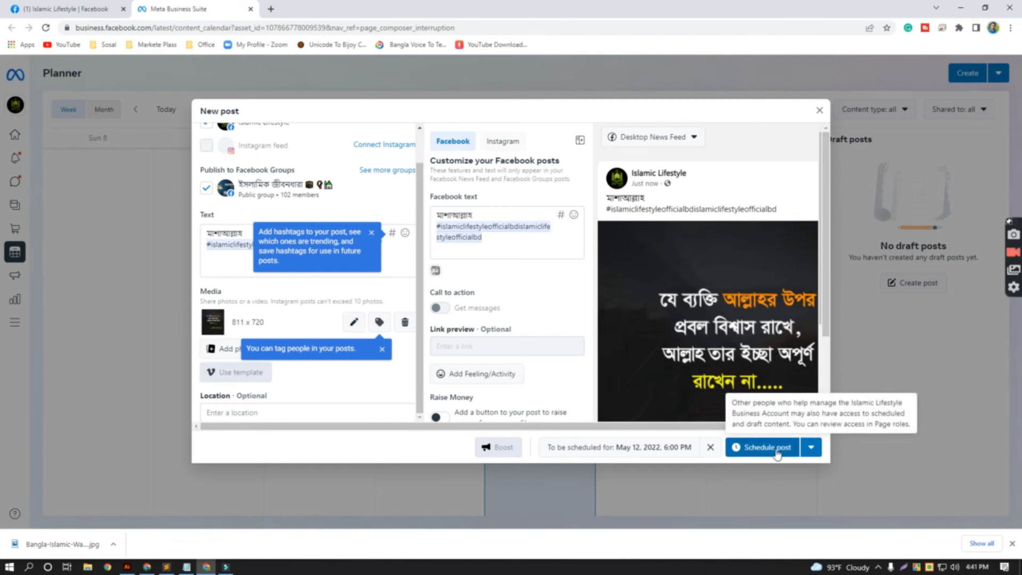
- Schedule the post for publishing and dismiss the mobile app promotion to return to the planner calendar
click(778, 448)
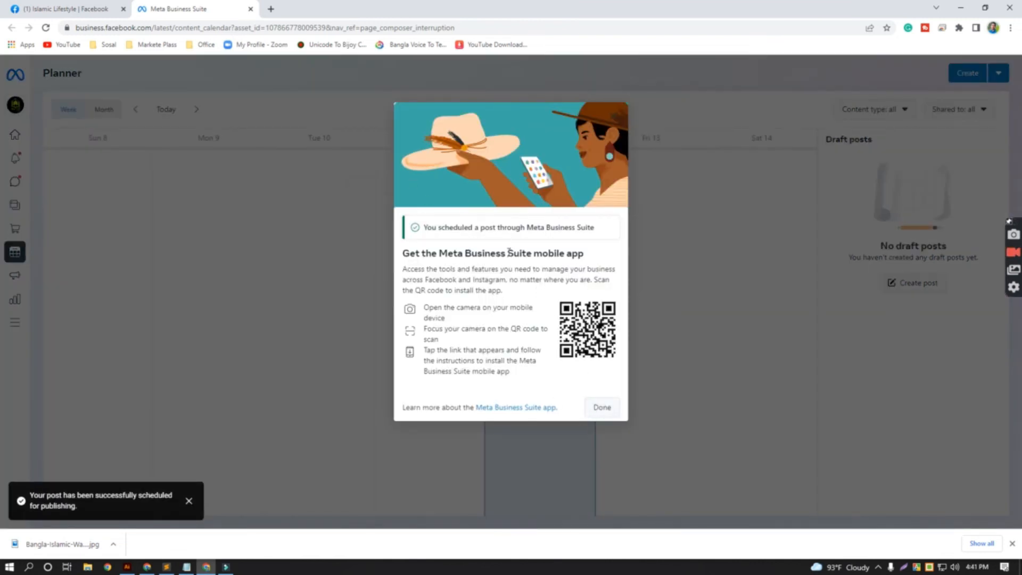
click(604, 409)
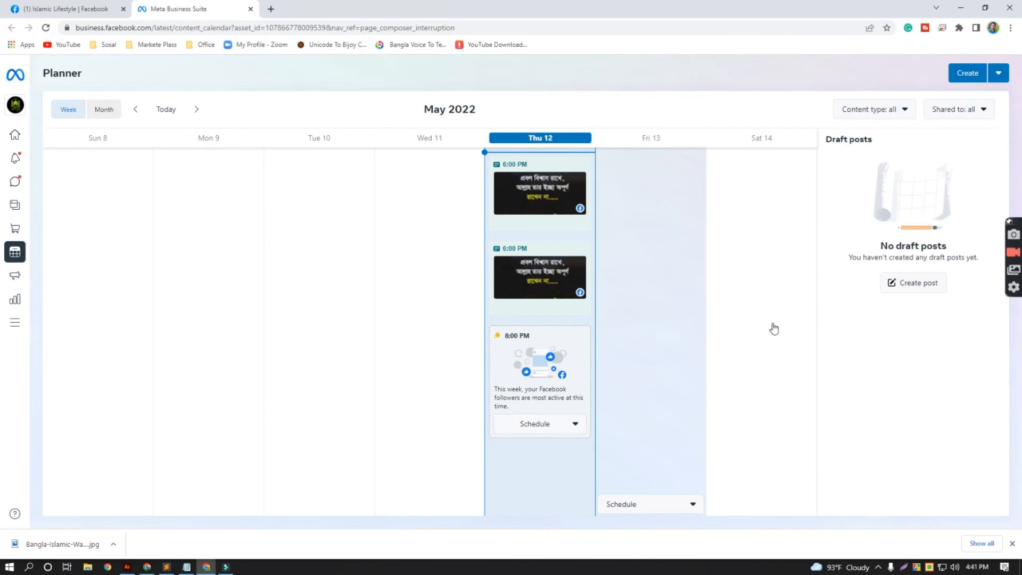
click(1014, 252)
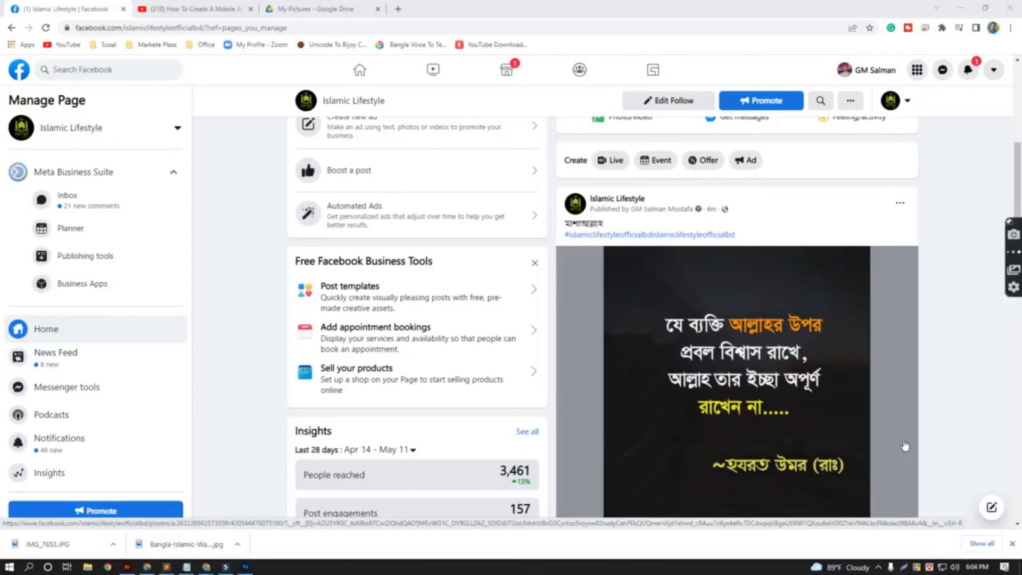
- Check the publication date and time, caption and photo of the newest post on the Islamic Lifestyle Facebook Page
scroll(735, 314, up, 2)
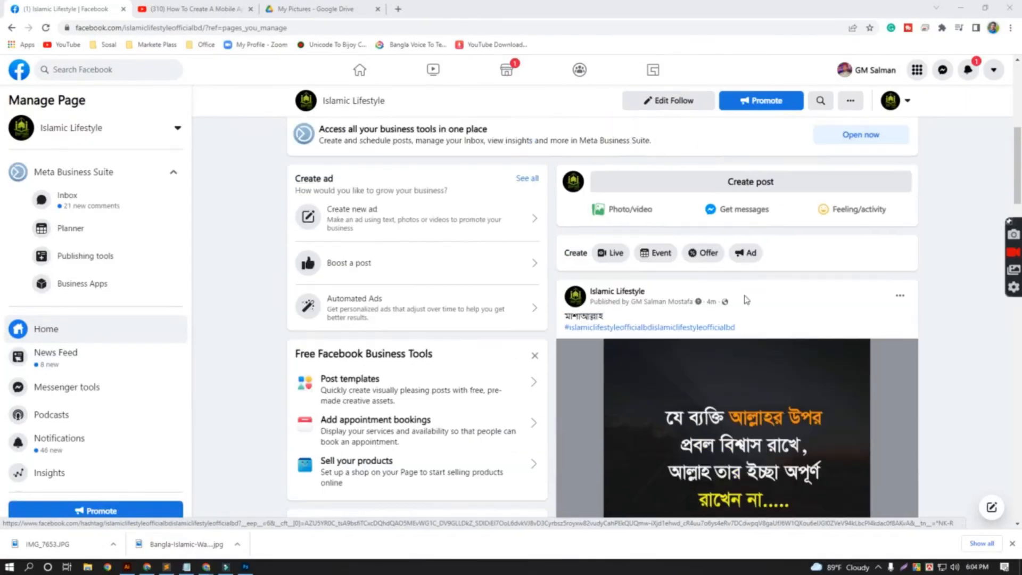
scroll(660, 266, up, 1)
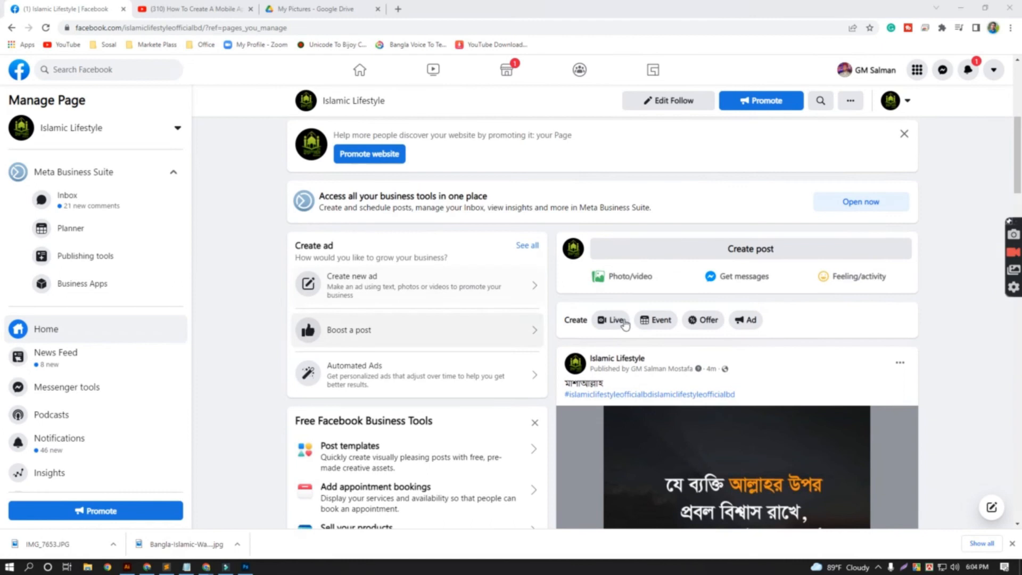
scroll(695, 403, up, 1)
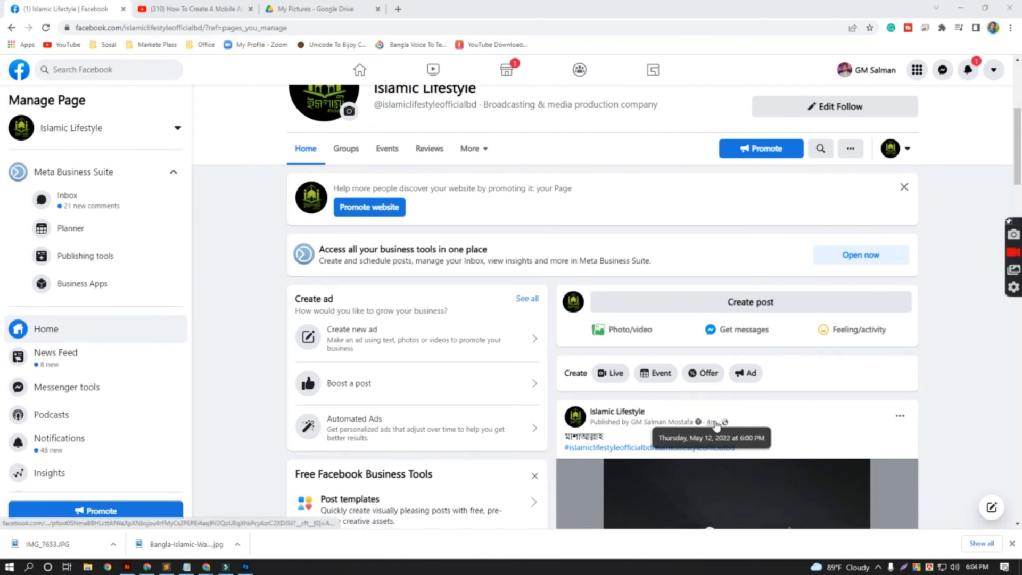
scroll(712, 428, down, 1)
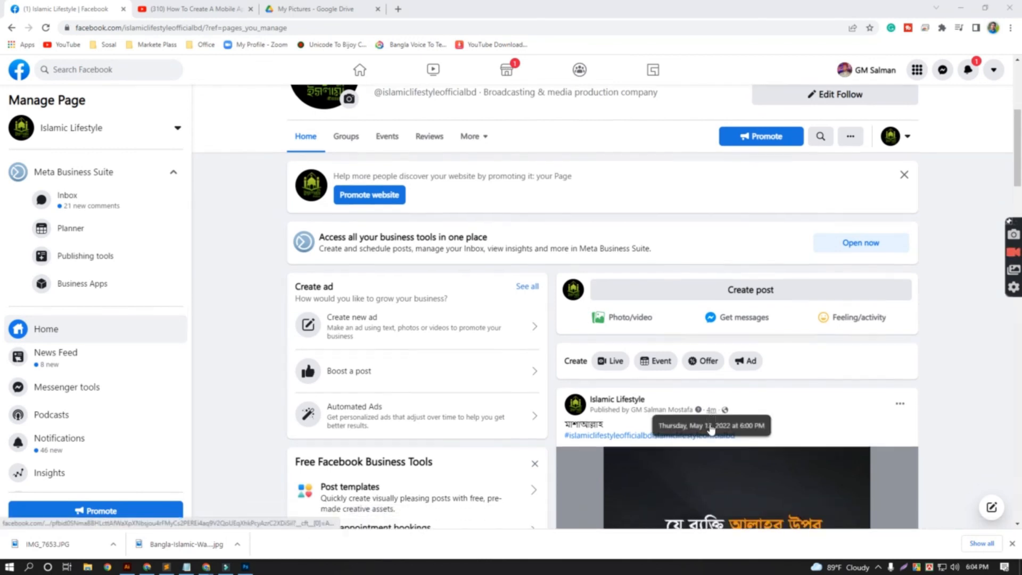
scroll(712, 429, down, 5)
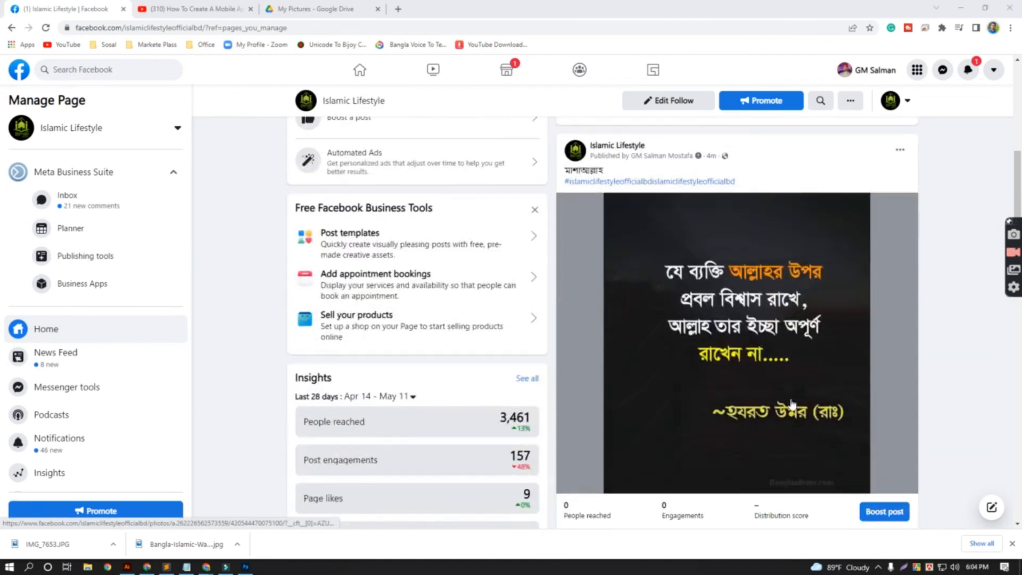